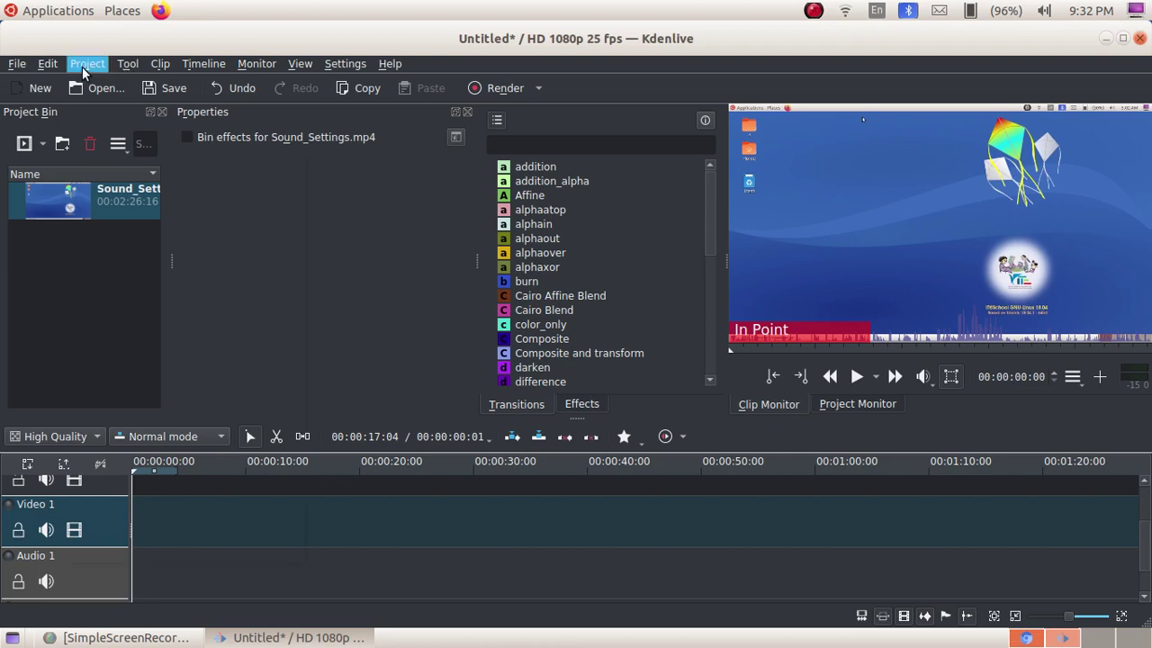
# Step: Create a title clip and add the text "KITE Training" in the lower-left part of the frame
pyautogui.click(84, 65)
pyautogui.click(127, 145)
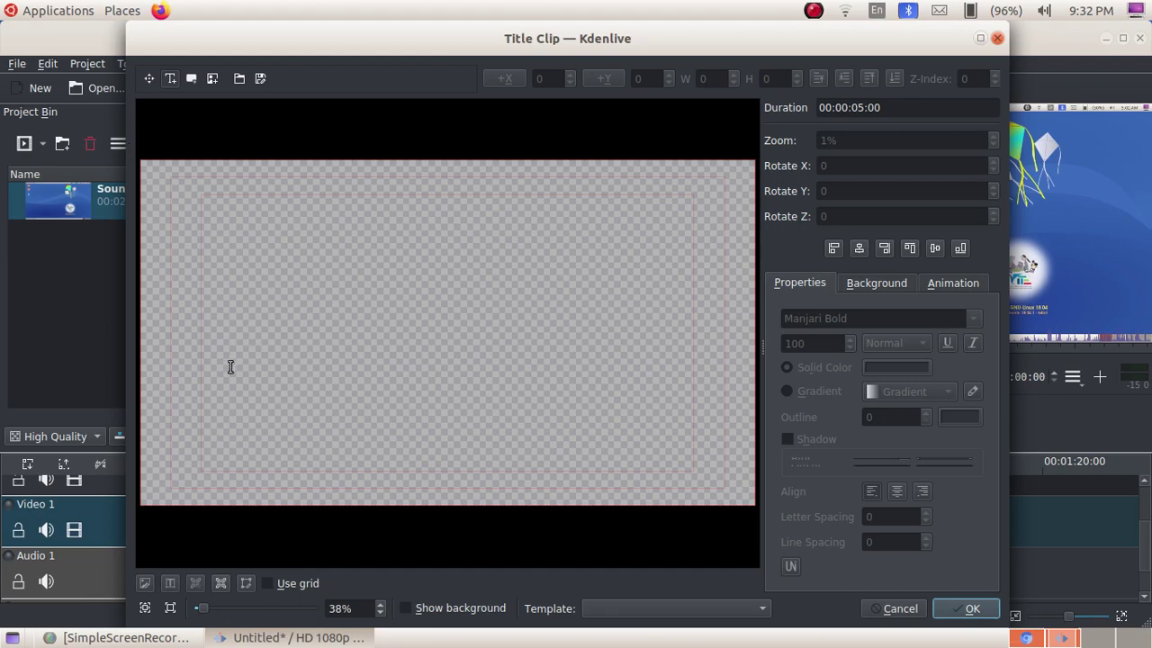
pyautogui.click(229, 367)
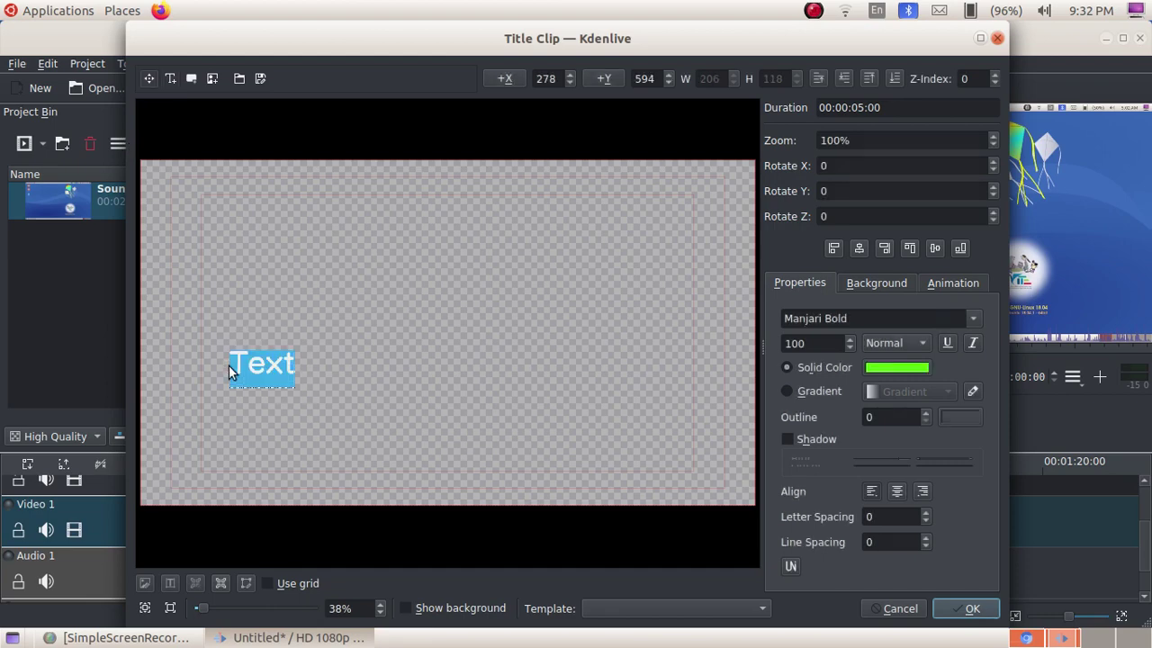
pyautogui.write('KITE T')
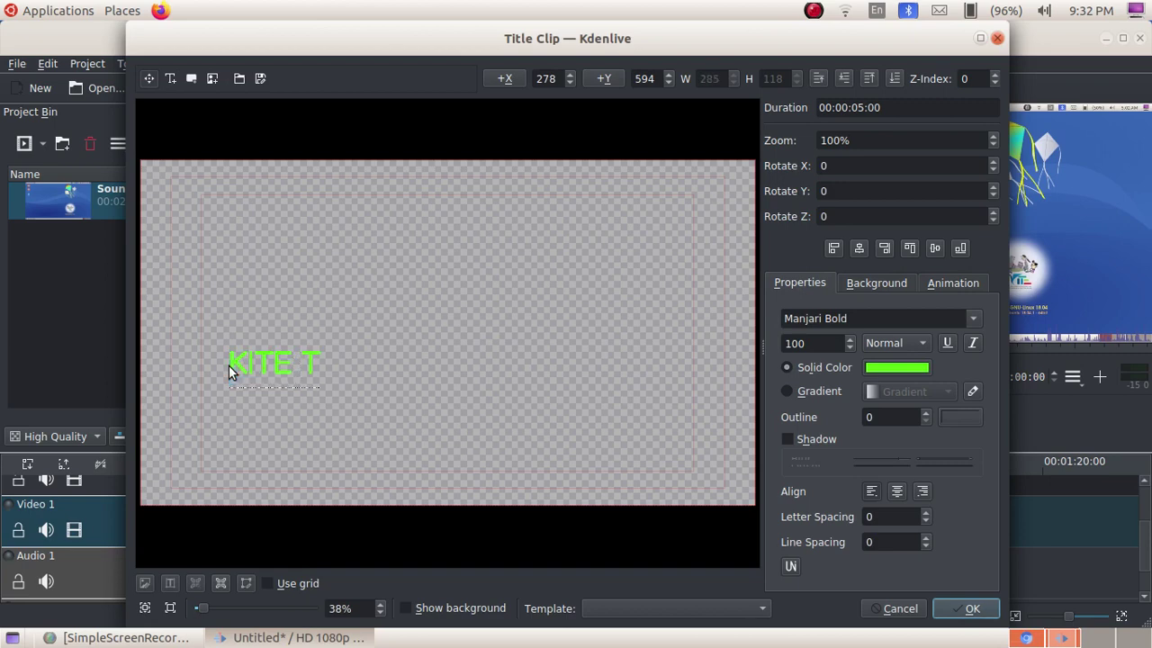
pyautogui.write('raining')
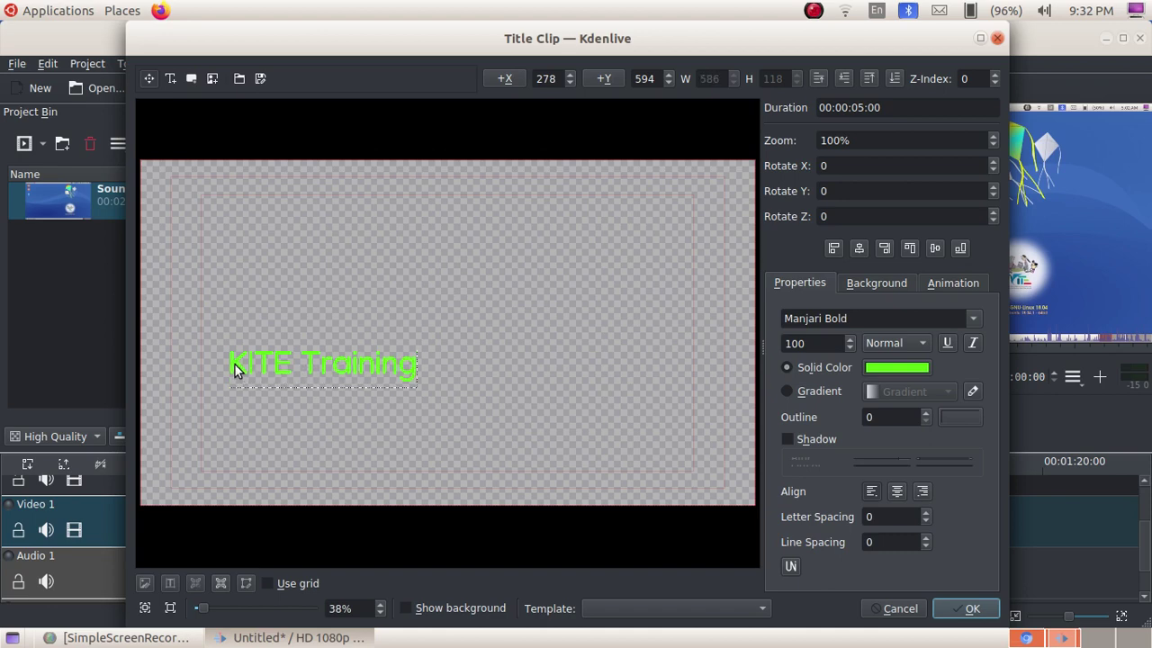
# Step: Set the title text's solid color to red #ff432a and add the title clip to the project
pyautogui.click(886, 366)
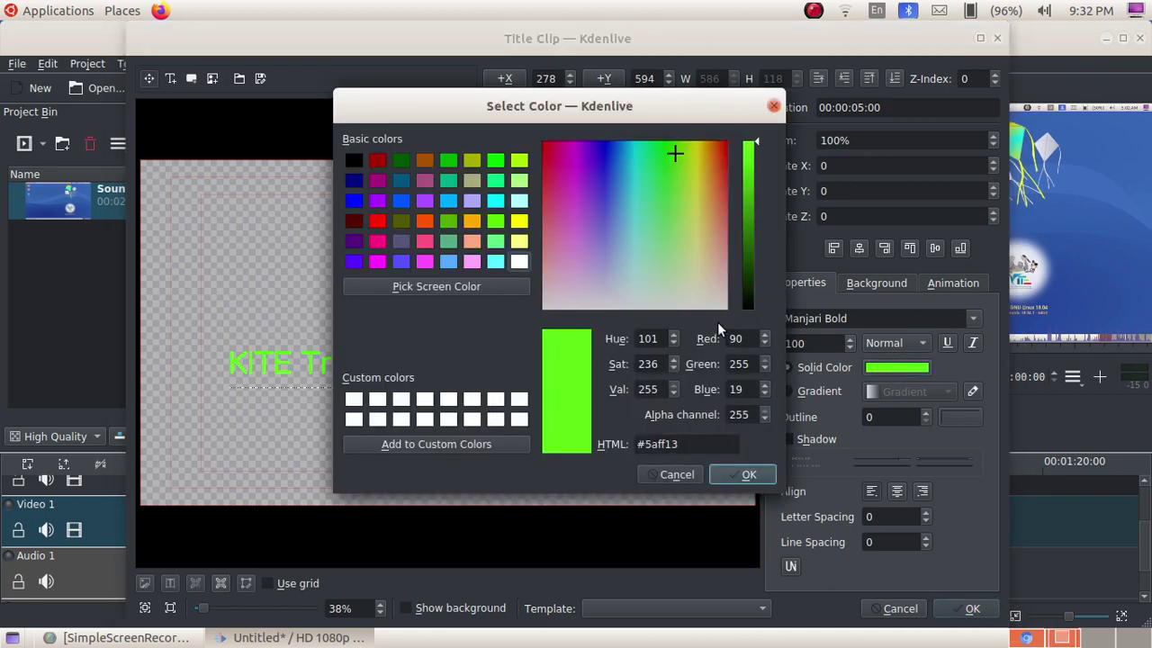
pyautogui.click(714, 155)
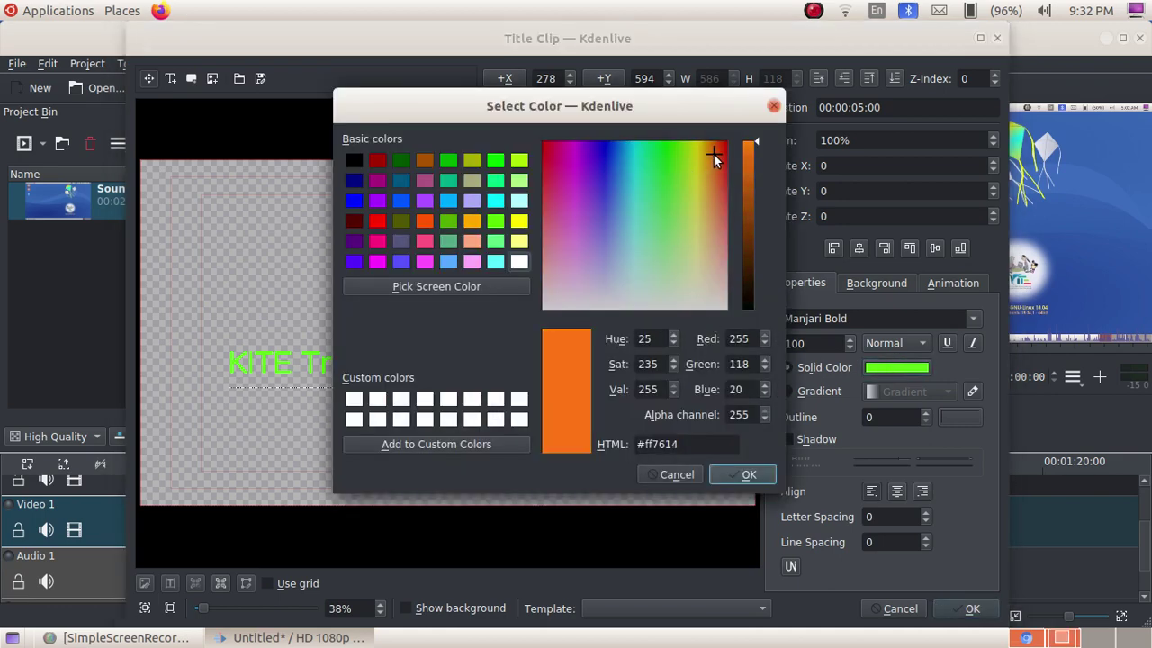
pyautogui.click(722, 168)
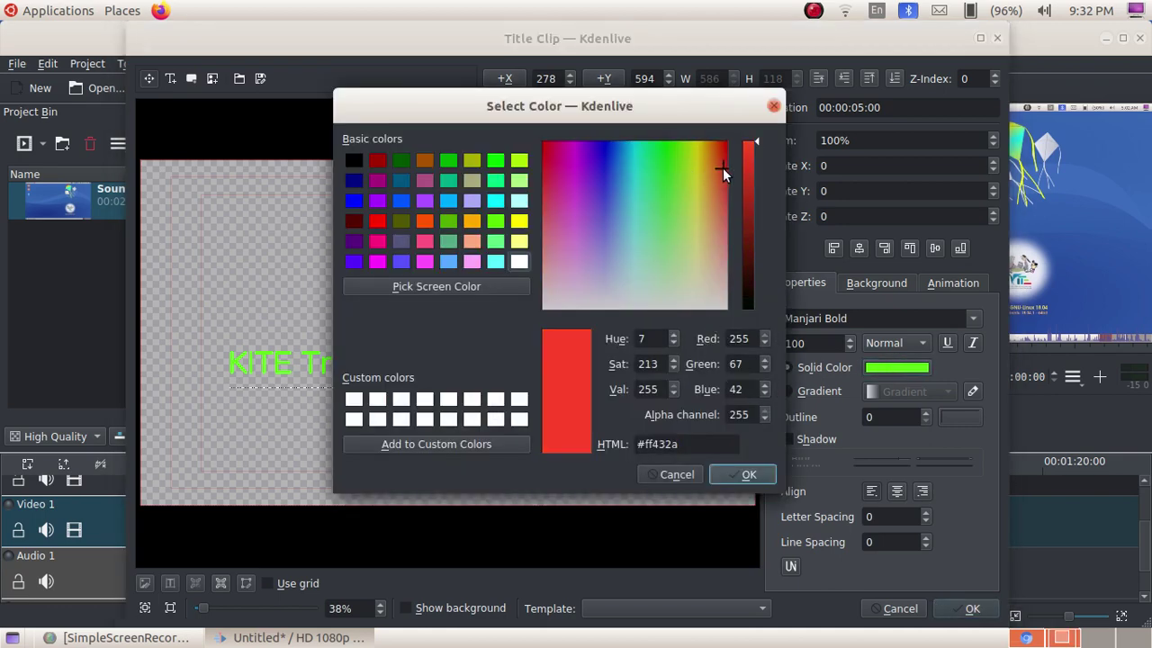
pyautogui.click(747, 475)
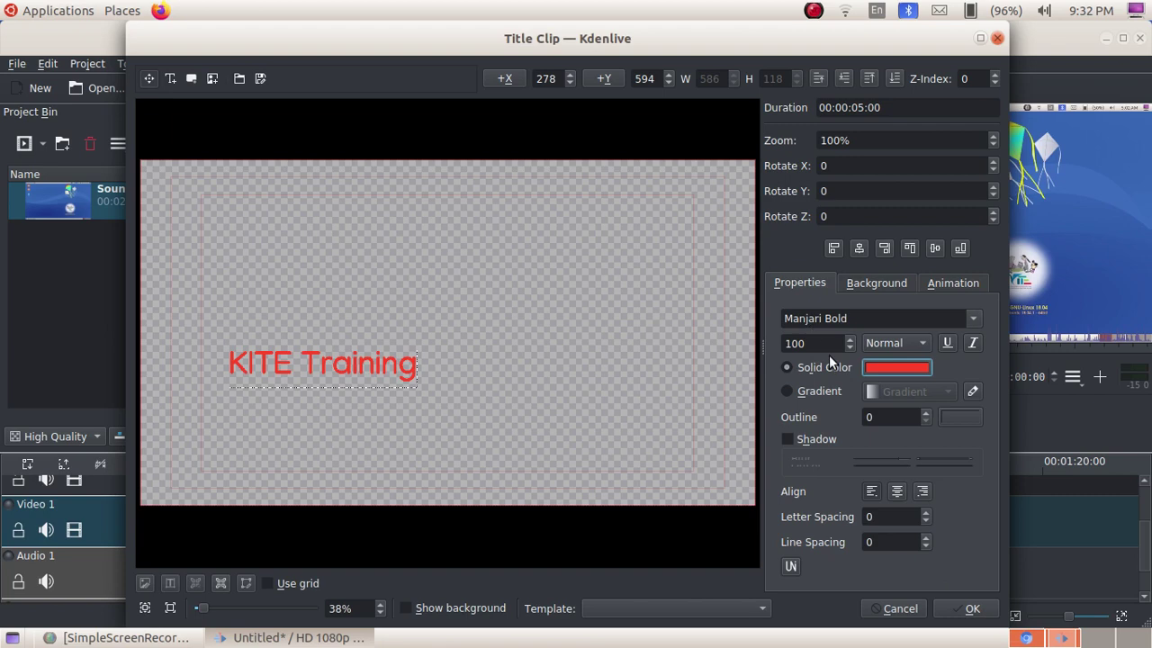
pyautogui.click(971, 609)
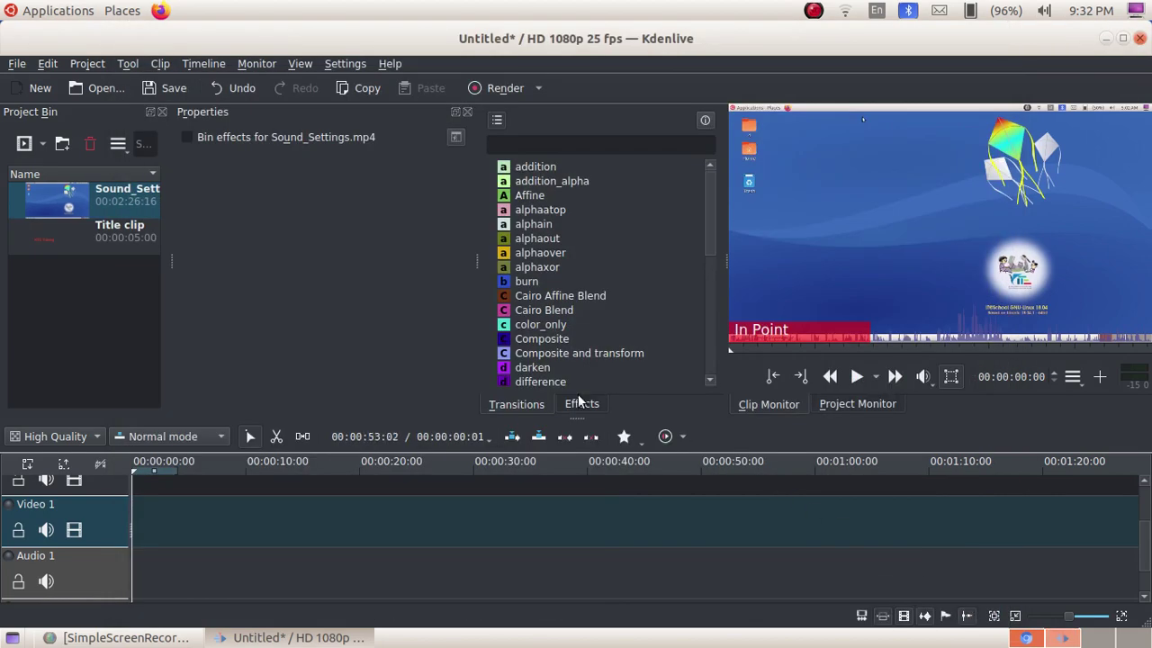
# Step: Place Sound_Settings.mp4 on the Video 1 track and the title clip on Video 2, both at the timeline start
pyautogui.moveTo(122, 202); pyautogui.dragTo(136, 529)
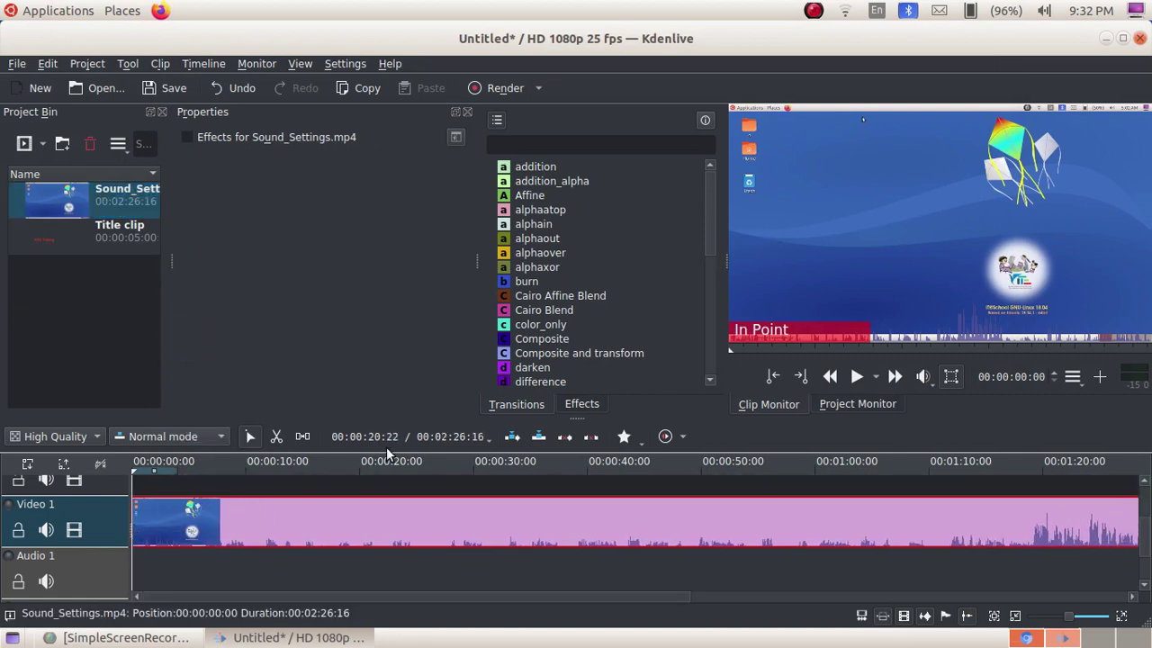
pyautogui.moveTo(583, 419); pyautogui.dragTo(597, 362)
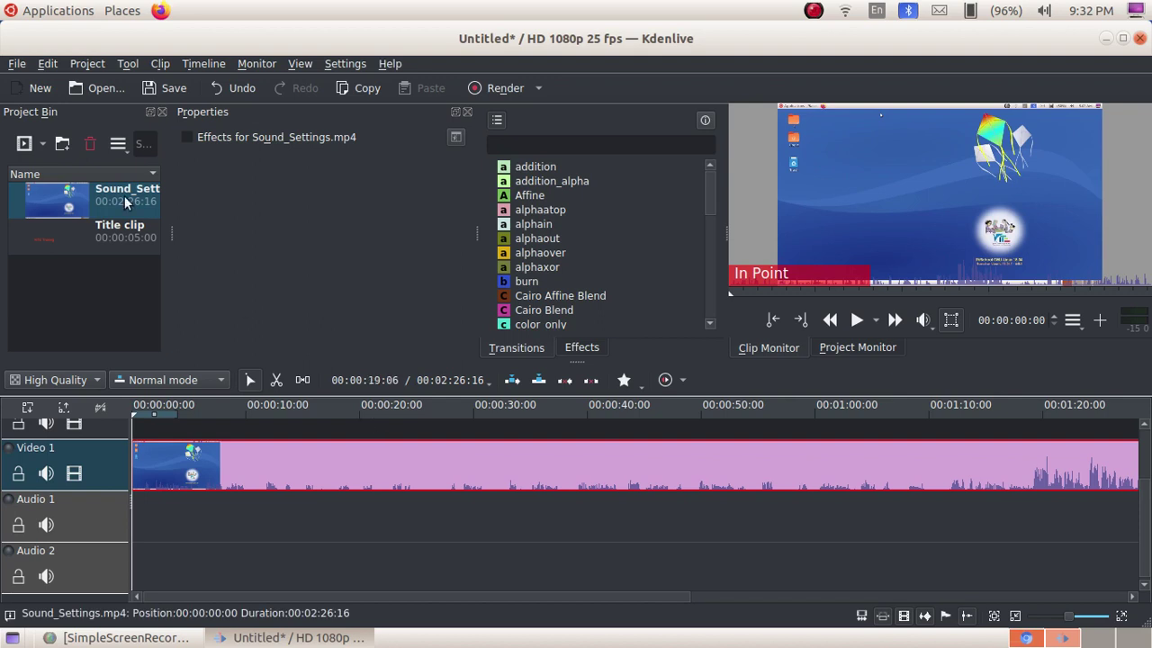
pyautogui.moveTo(124, 237); pyautogui.dragTo(136, 436)
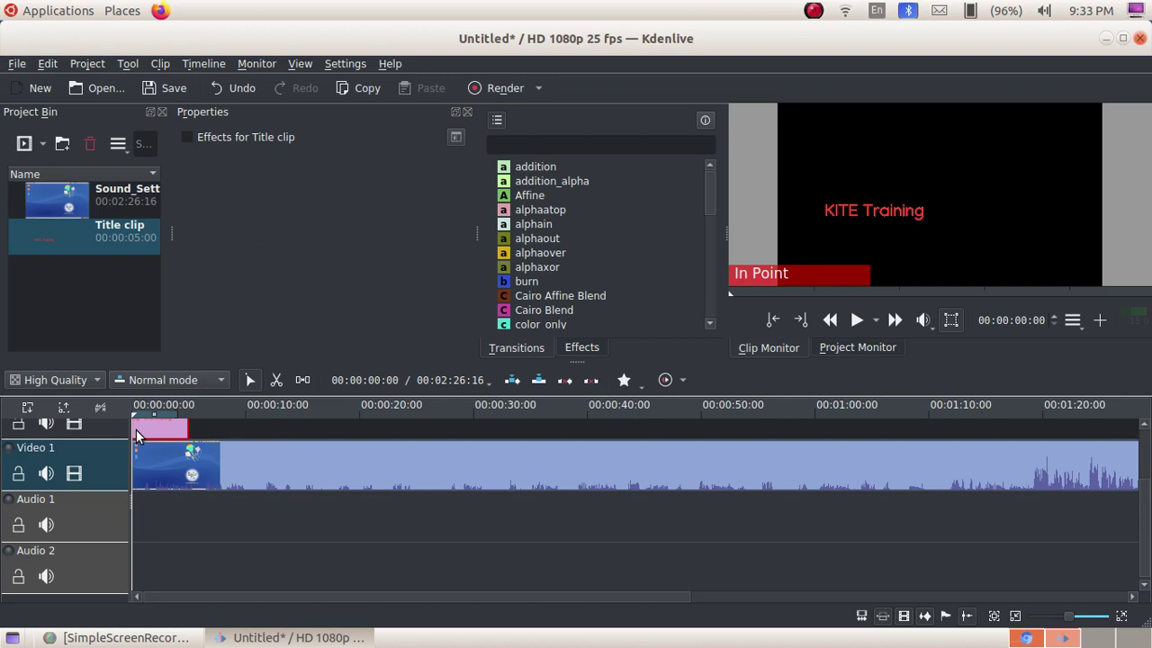
# Step: Extend the title clip on Video 2 to end together with Sound_Settings.mp4 at 00:02:26:16
pyautogui.scroll(2, 137, 435)
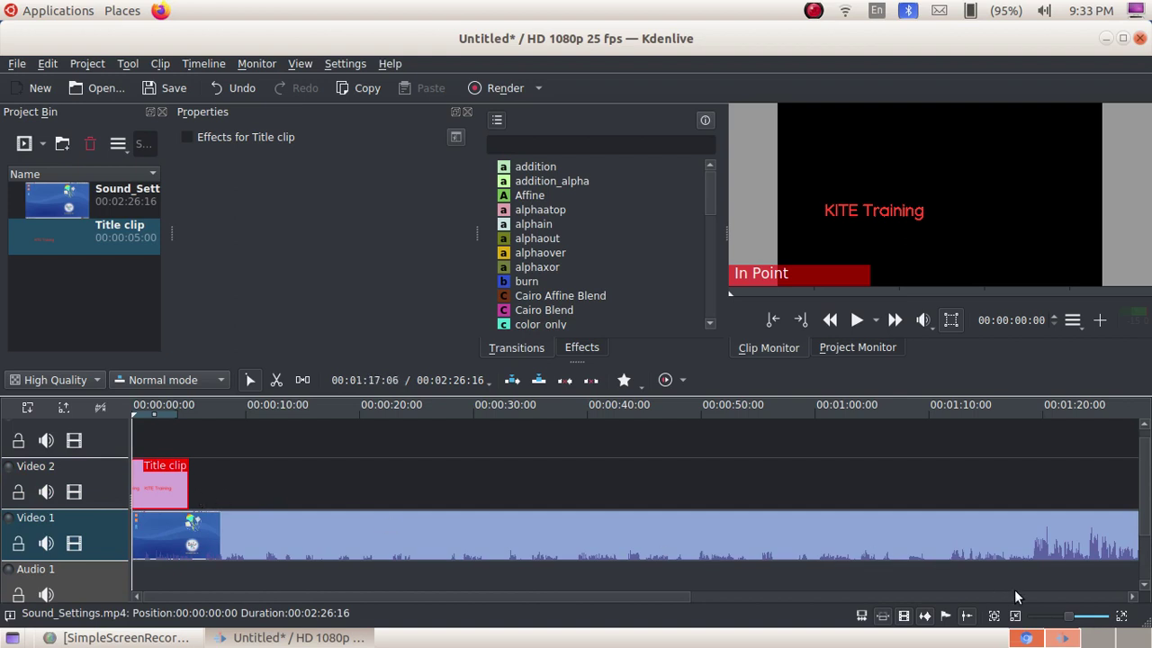
pyautogui.click(1053, 619)
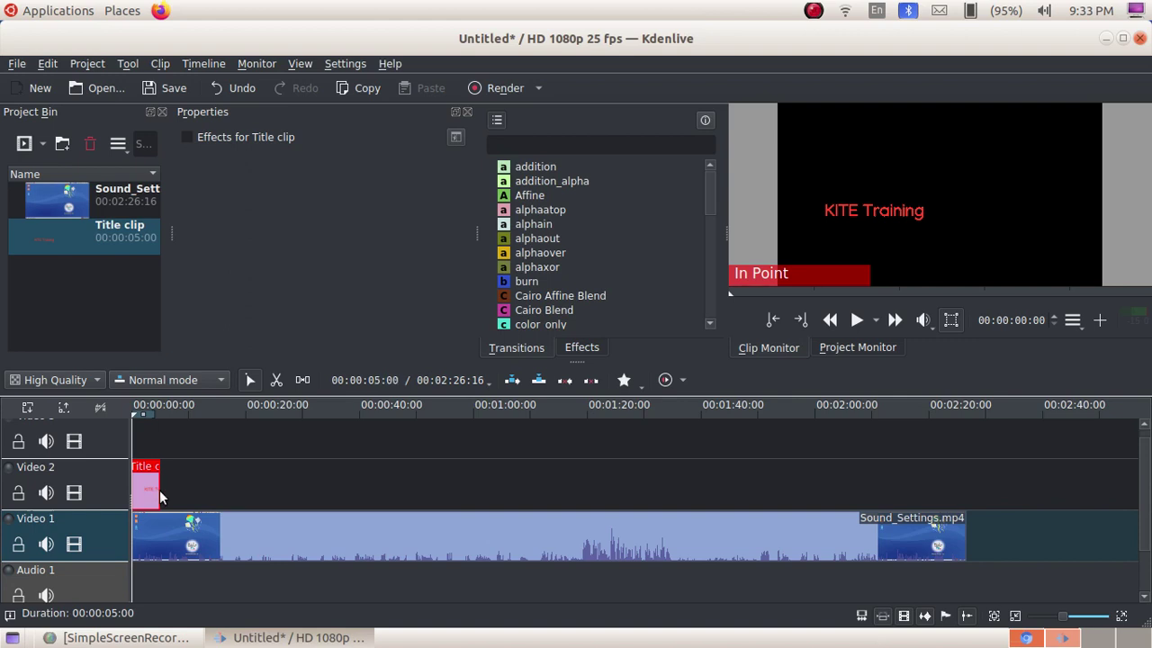
pyautogui.moveTo(159, 489); pyautogui.dragTo(335, 481)
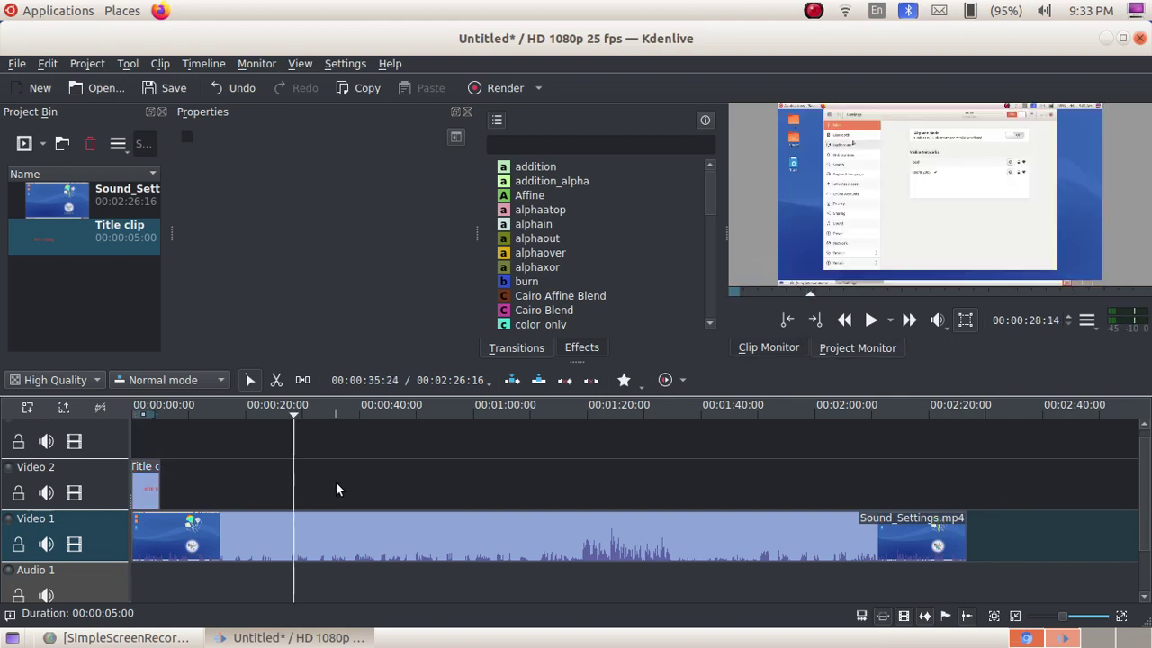
pyautogui.click(147, 487)
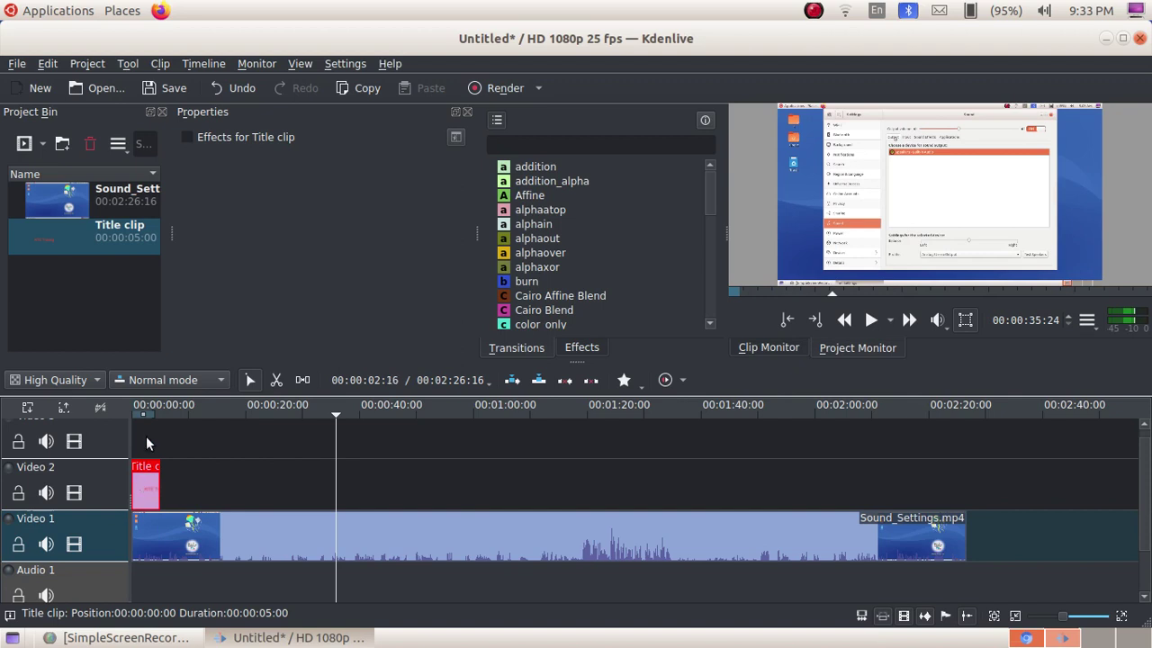
pyautogui.click(148, 443)
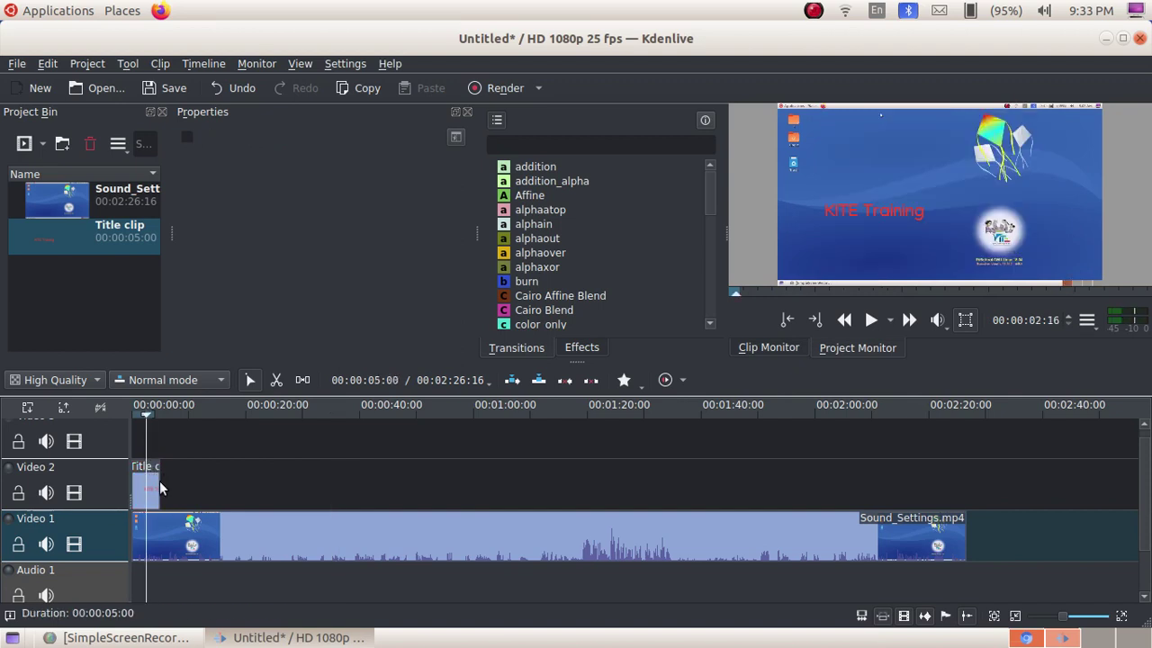
pyautogui.moveTo(158, 483); pyautogui.dragTo(969, 503)
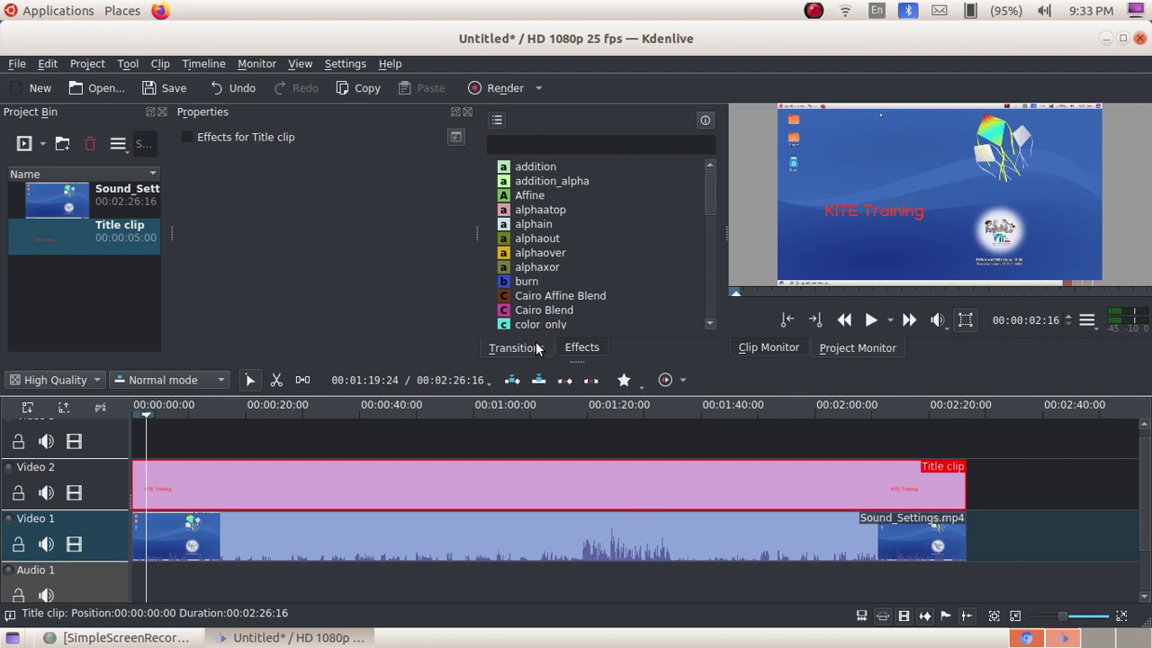
# Step: Find the Composite transition and add it between the title clip and Sound_Settings.mp4
pyautogui.click(544, 144)
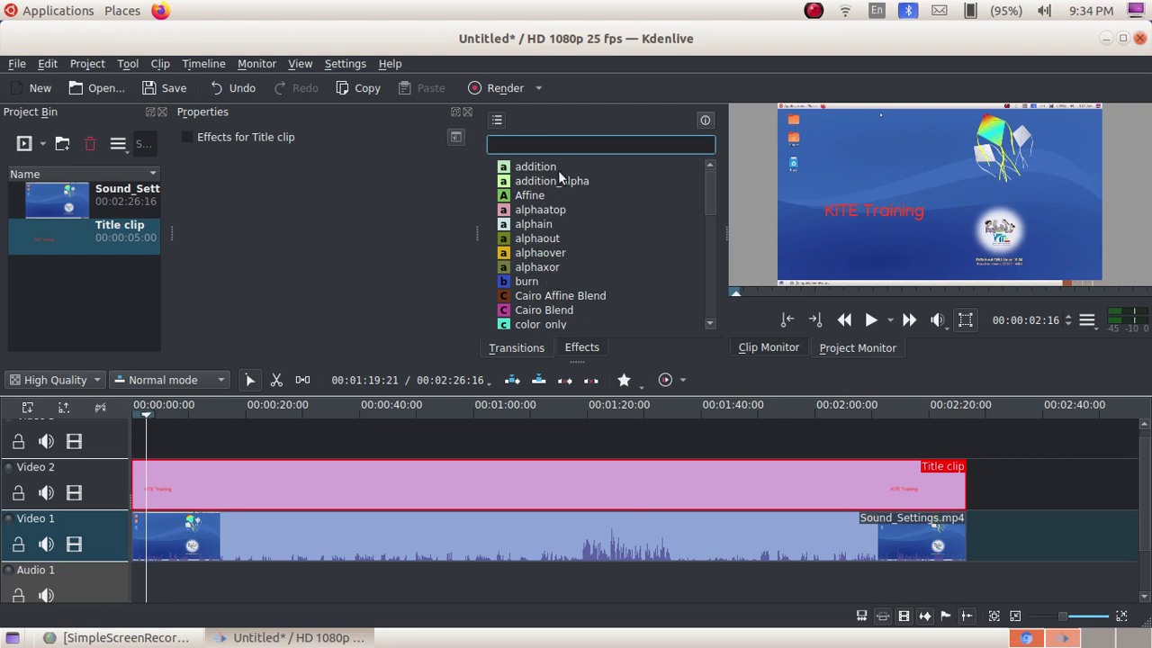
pyautogui.write('com')
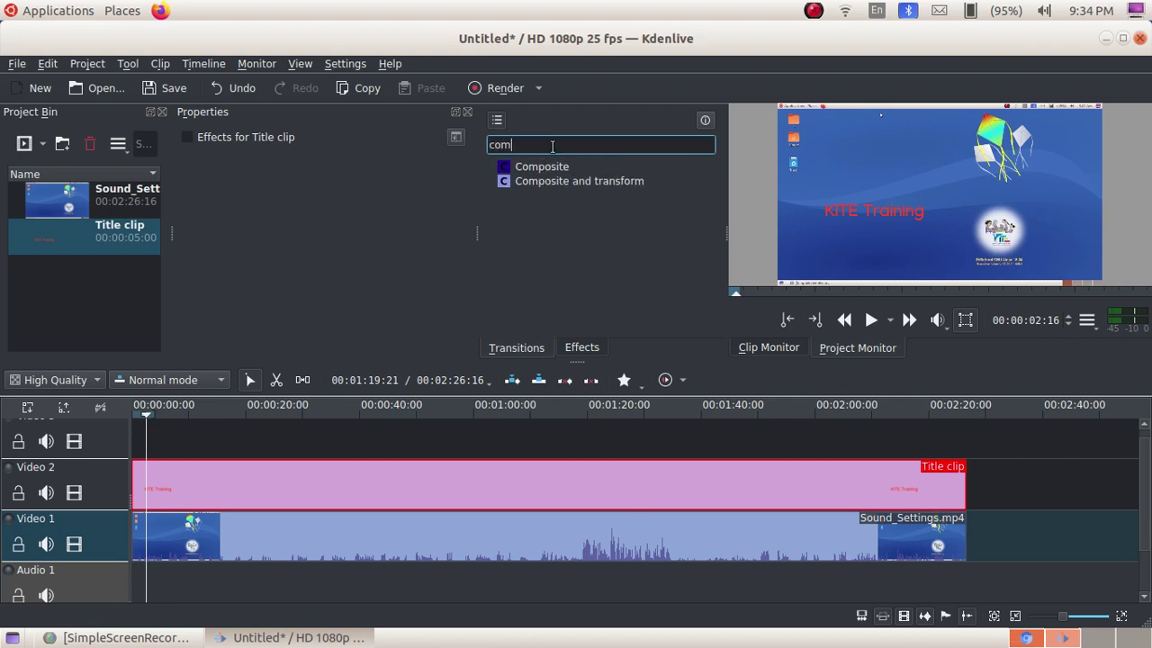
pyautogui.moveTo(567, 179)
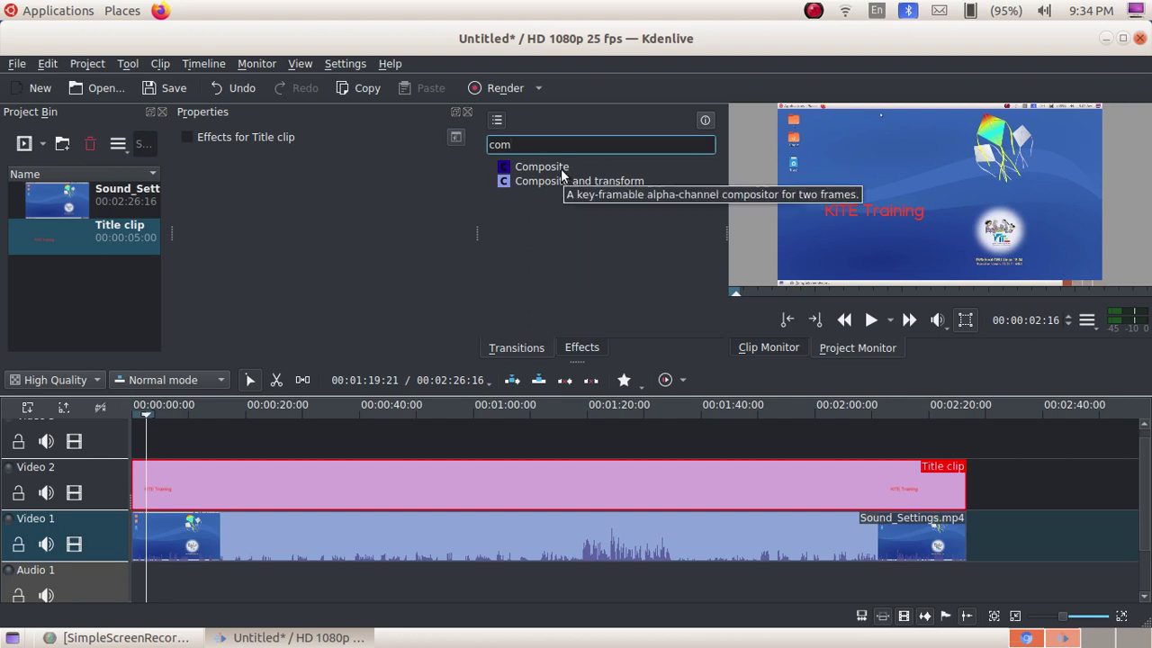
pyautogui.click(561, 171)
pyautogui.moveTo(562, 173); pyautogui.dragTo(683, 514)
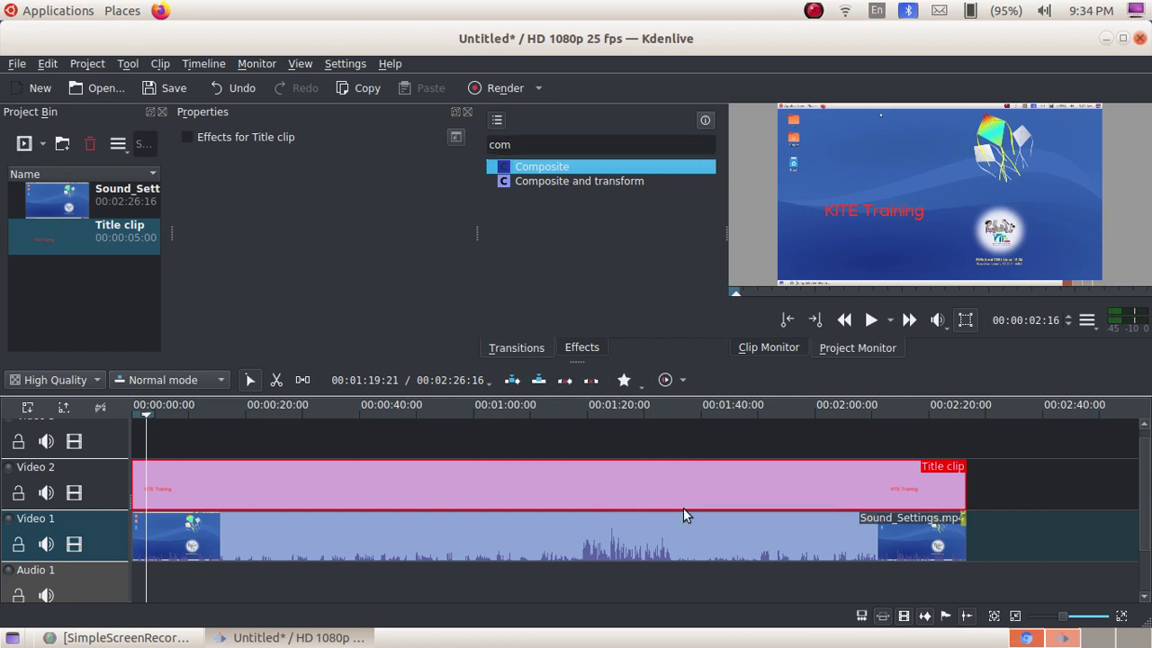
# Step: Increase the Composite transition's duration and reposition and stretch it to cover the full length of both clips
pyautogui.doubleClick(963, 516)
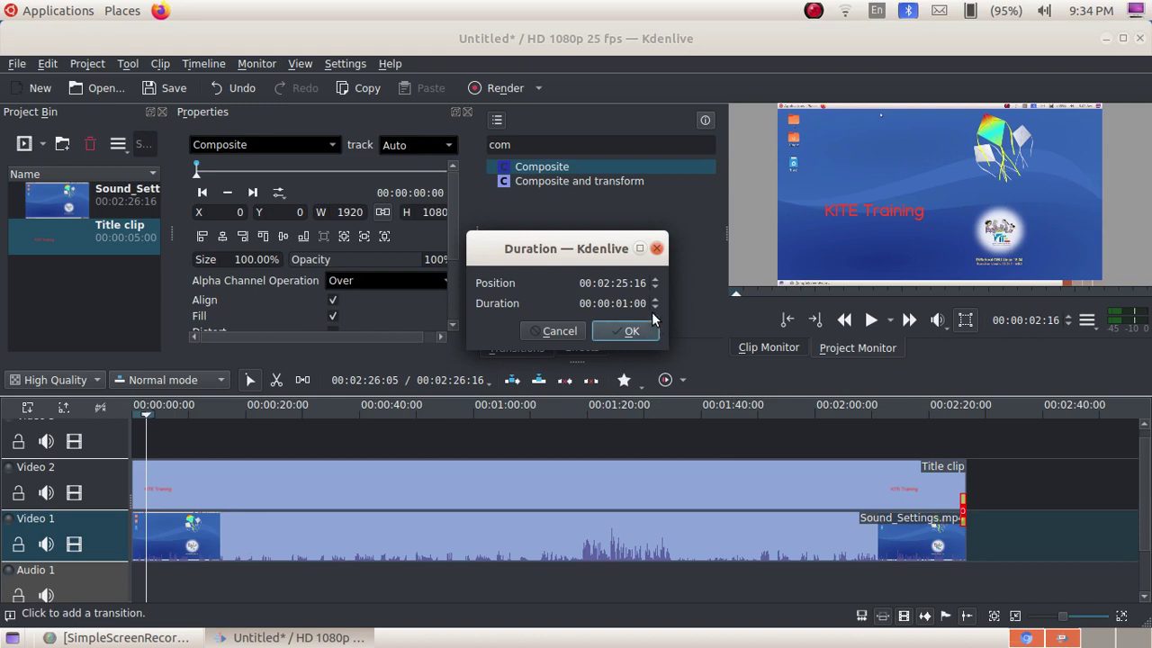
pyautogui.scroll(8, 654, 306)
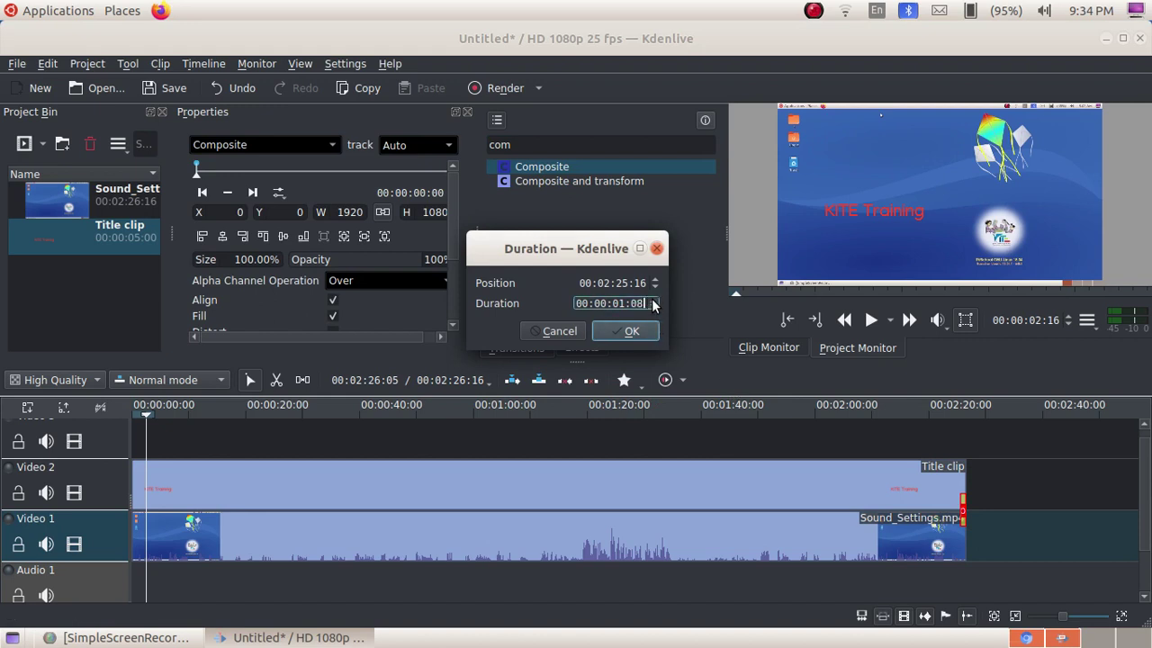
pyautogui.scroll(12, 653, 305)
pyautogui.scroll(7, 653, 306)
pyautogui.scroll(9, 653, 306)
pyautogui.scroll(5, 653, 306)
pyautogui.scroll(4, 653, 306)
pyautogui.scroll(2, 654, 306)
pyautogui.click(644, 335)
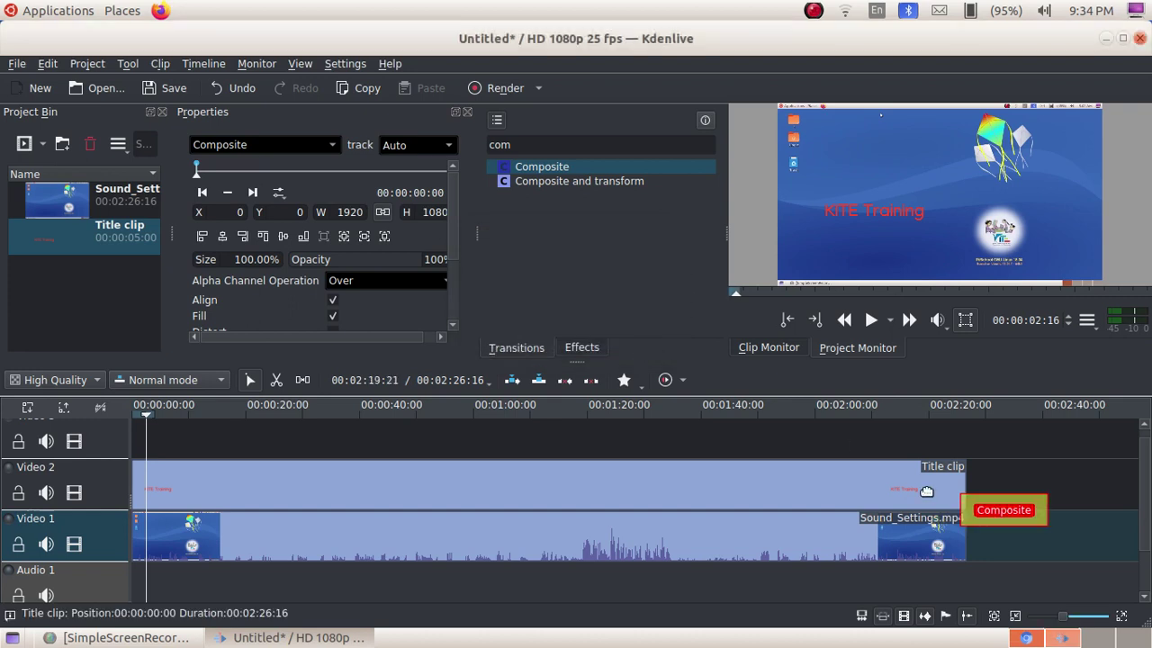
pyautogui.moveTo(990, 519); pyautogui.dragTo(907, 529)
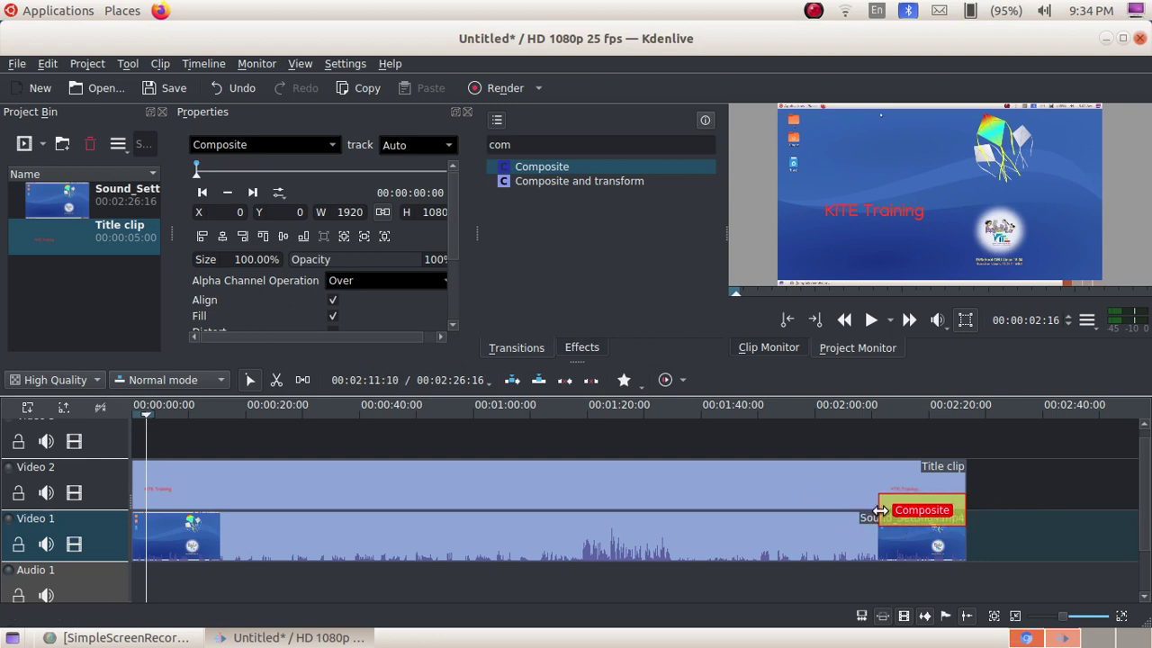
pyautogui.moveTo(877, 514); pyautogui.dragTo(132, 512)
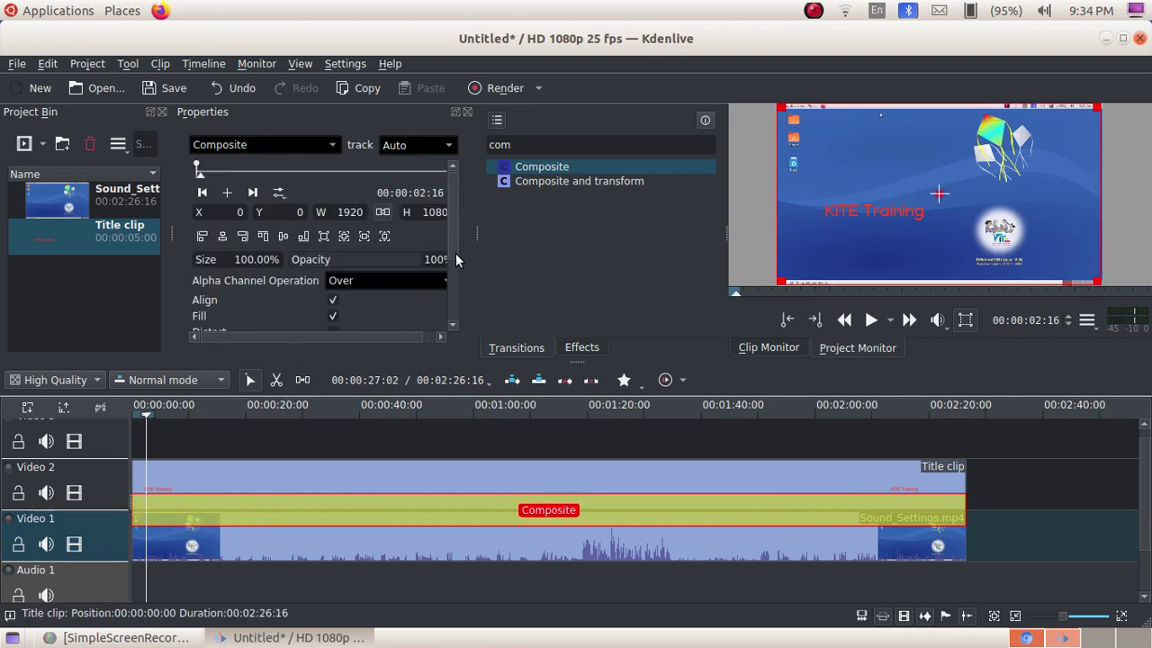
# Step: Lower the Composite transition's opacity to 27%, enlarging the properties area to show all its settings
pyautogui.moveTo(474, 238); pyautogui.dragTo(547, 238)
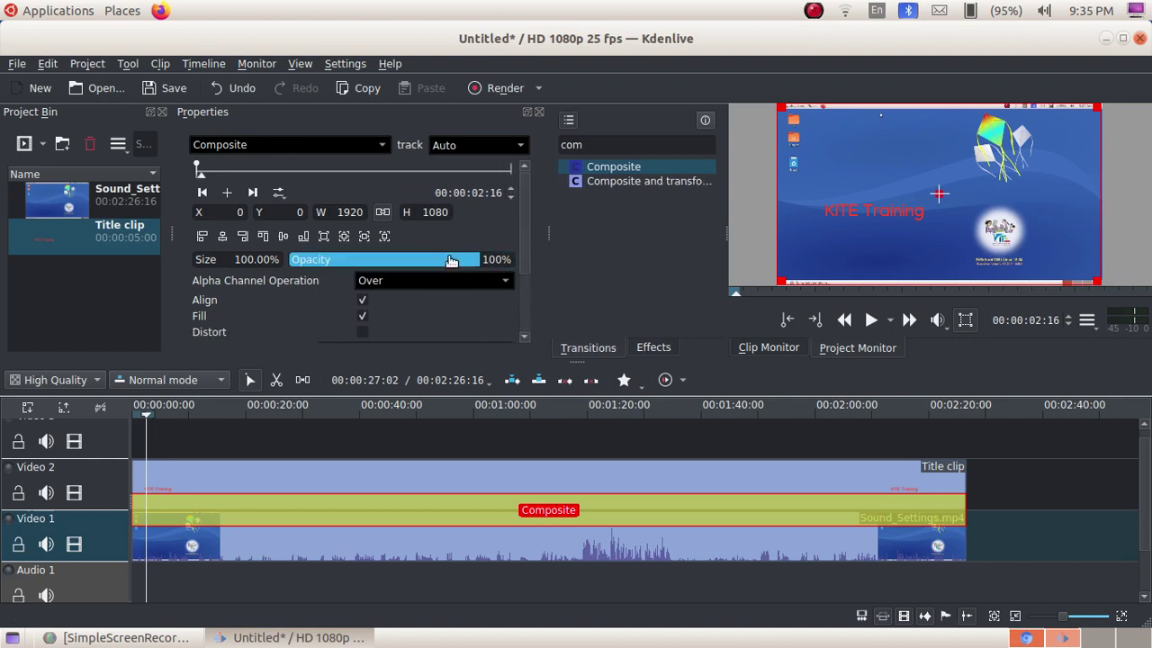
pyautogui.moveTo(453, 260); pyautogui.dragTo(393, 266)
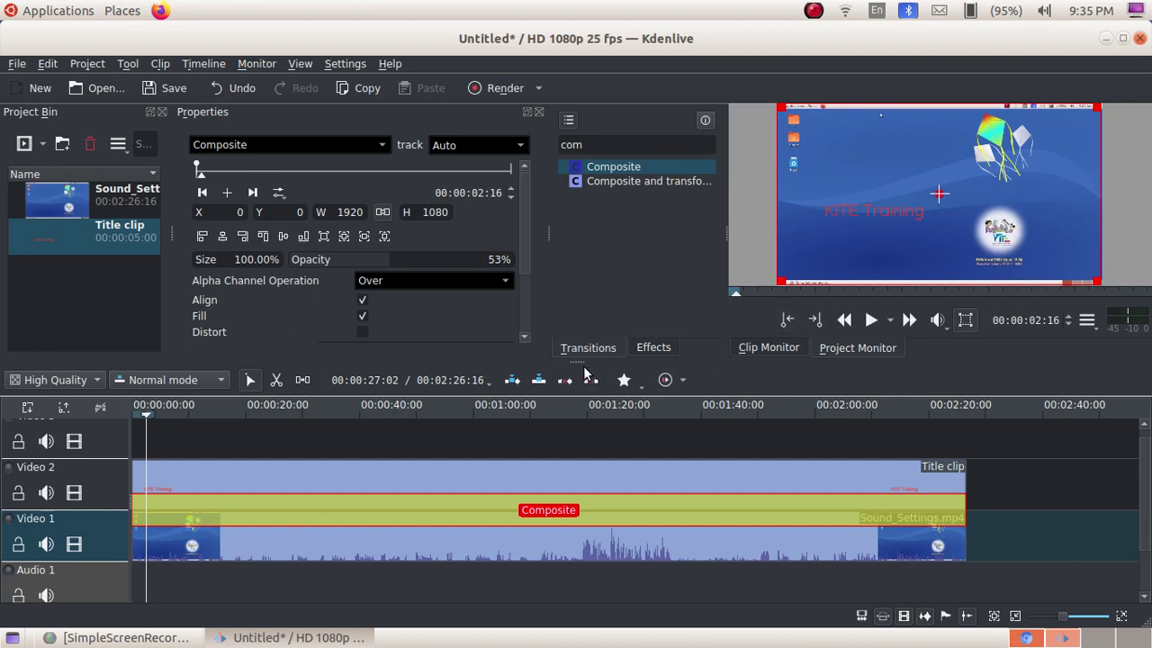
pyautogui.moveTo(580, 363); pyautogui.dragTo(574, 486)
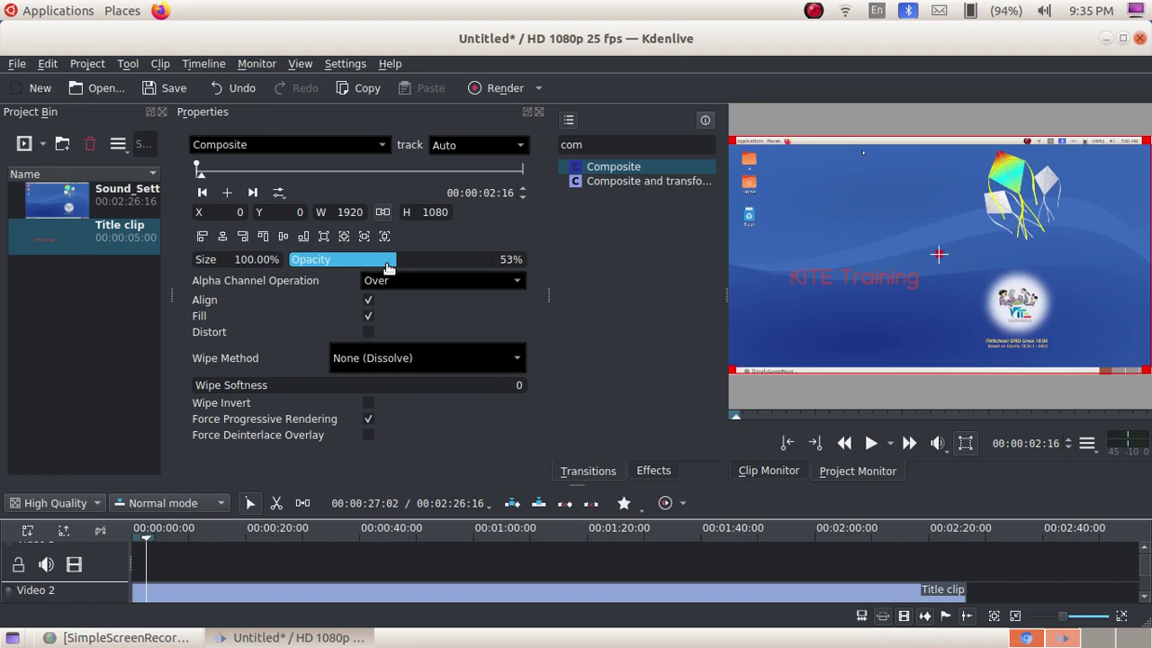
pyautogui.moveTo(387, 269); pyautogui.dragTo(344, 273)
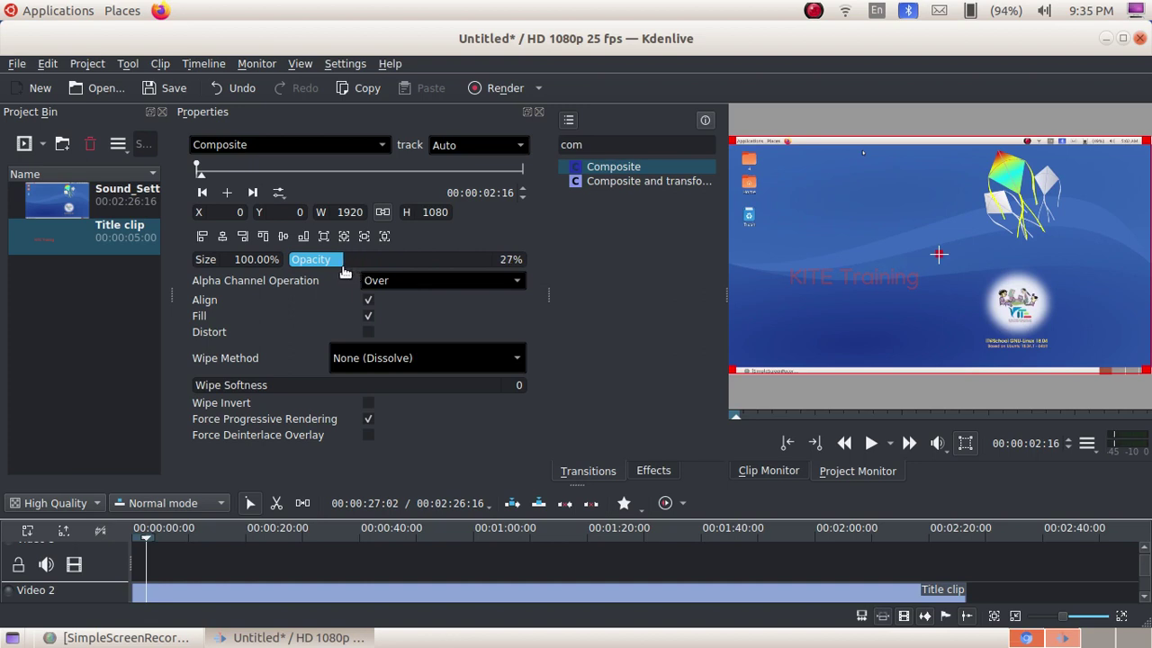